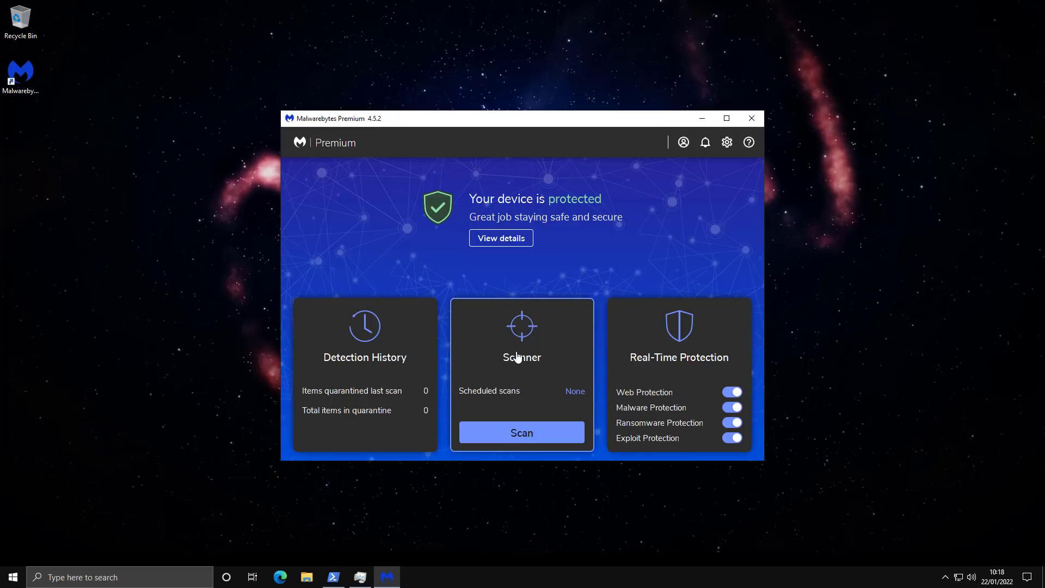
Step: Review the security settings and the Penetration Testing option in the advanced exploit protection settings, and close them without changes
left_click(725, 146)
left_click(458, 194)
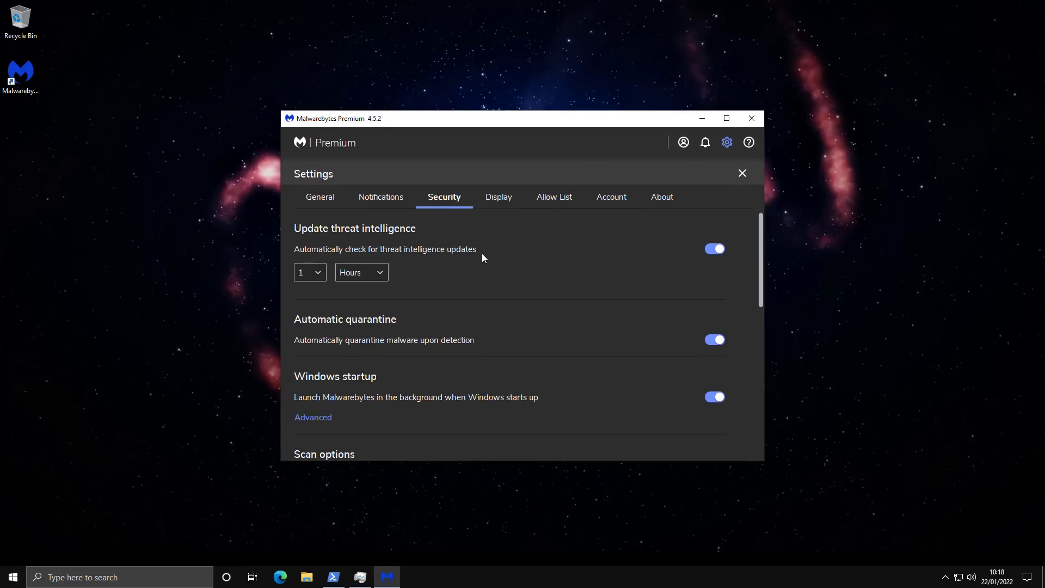
scroll(483, 257, "down", 7)
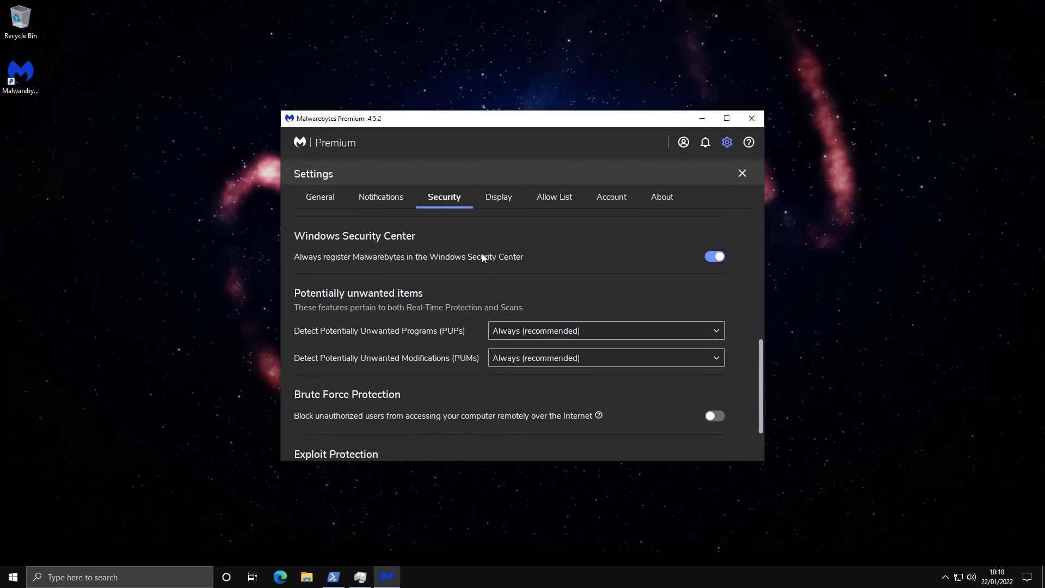
scroll(484, 258, "down", 2)
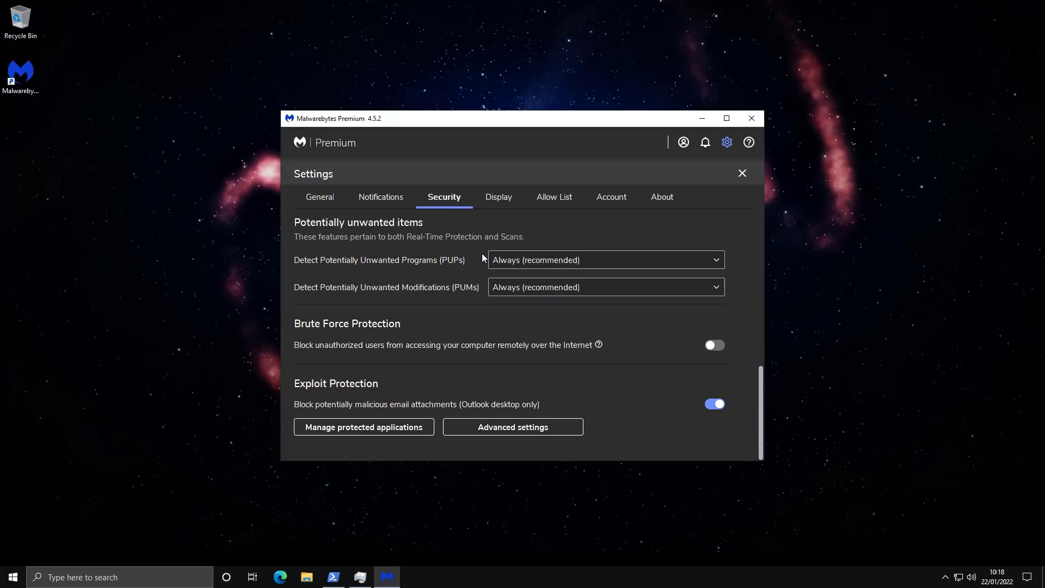
left_click(528, 433)
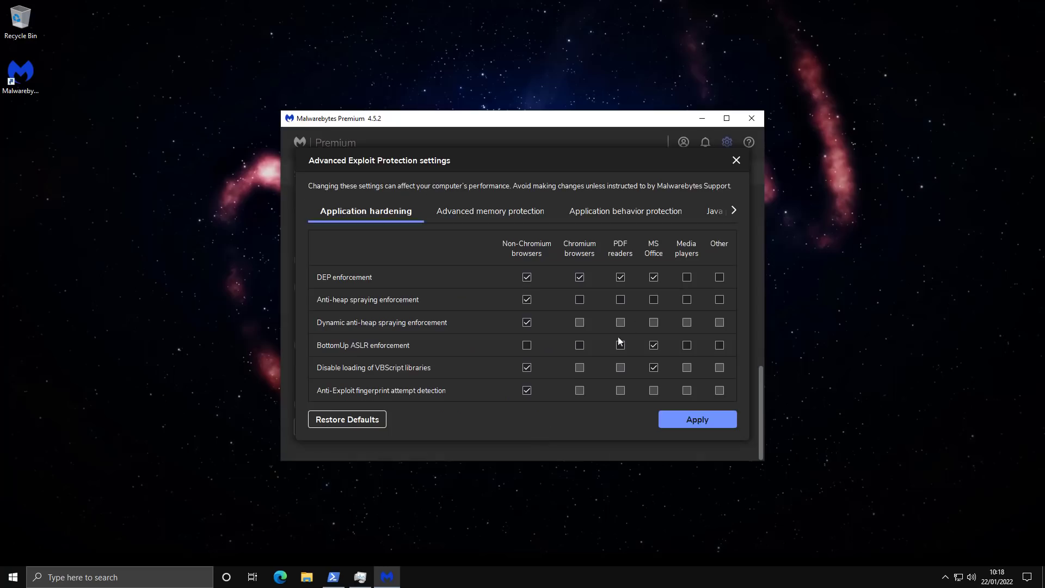
left_click(734, 212)
left_click(703, 214)
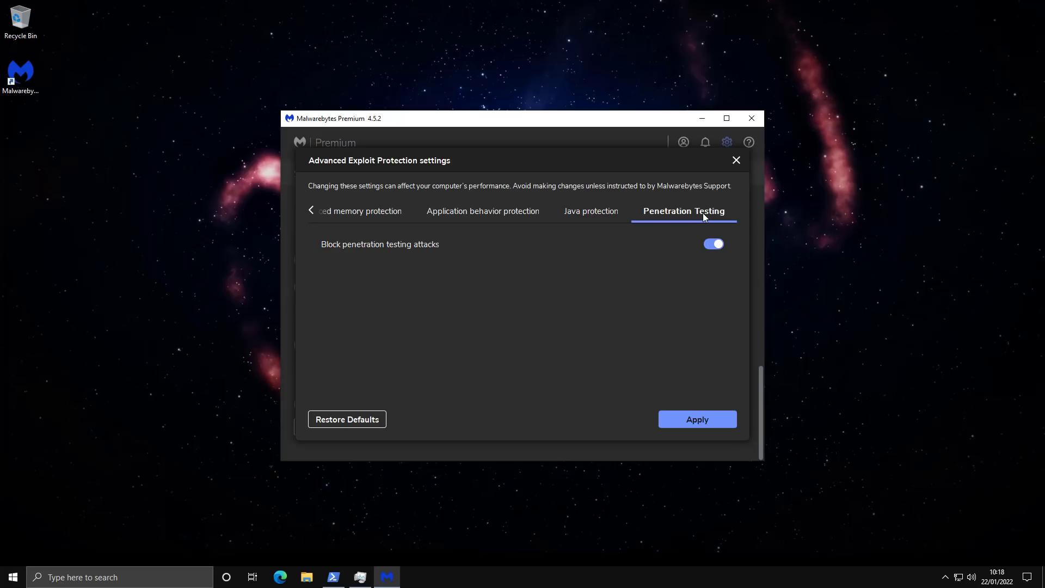
left_click(735, 159)
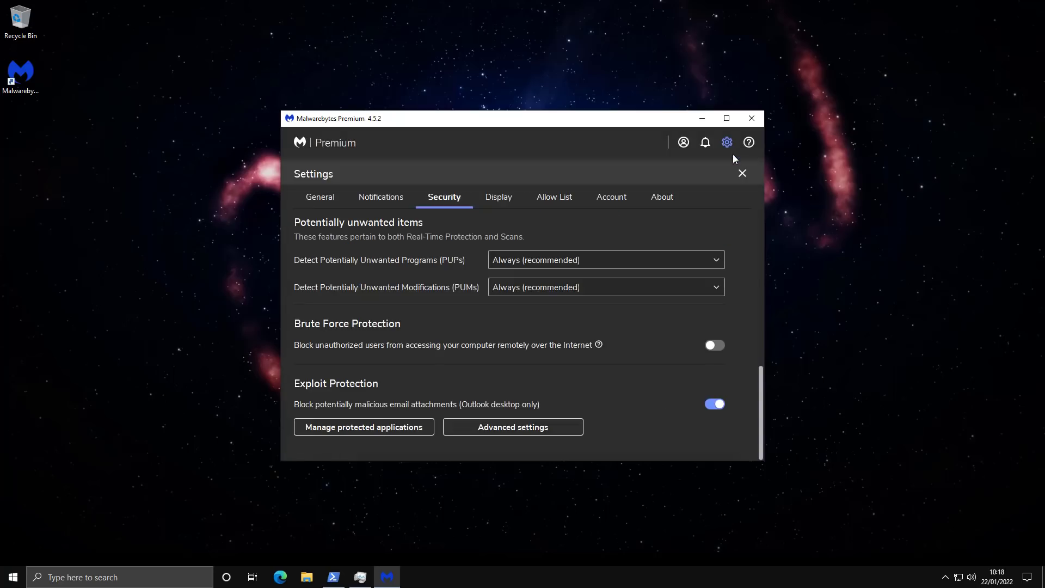
key("Escape")
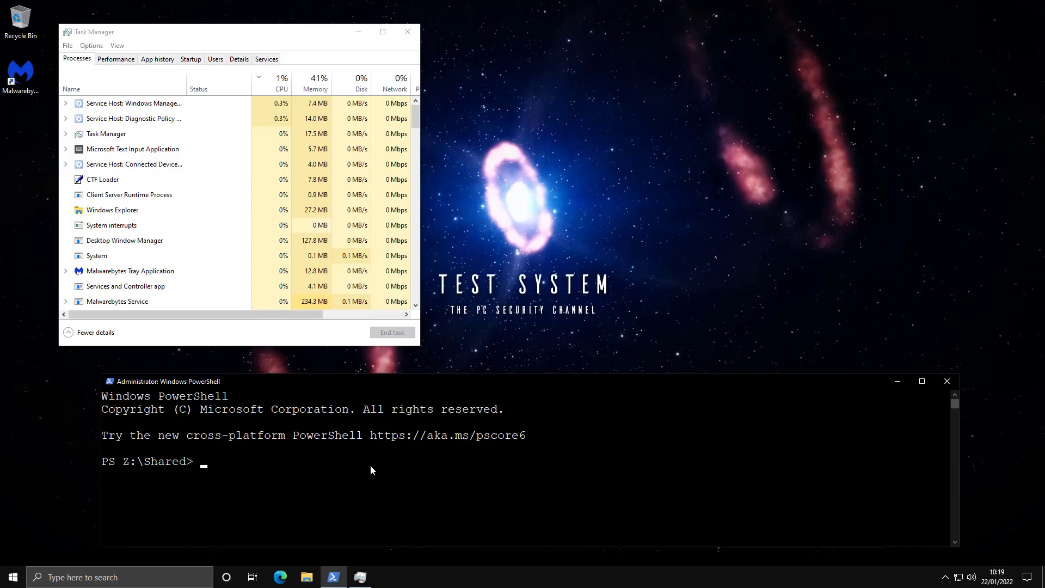
Step: Run python malx.py -d from Z:\Shared in PowerShell to execute the malware samples
type("python malx.py -d")
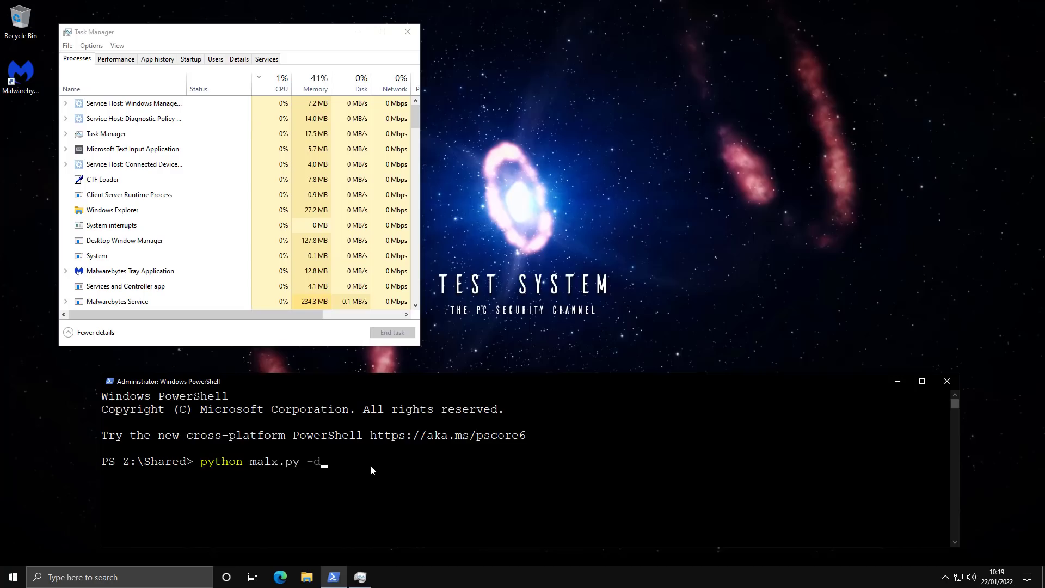
key("Return")
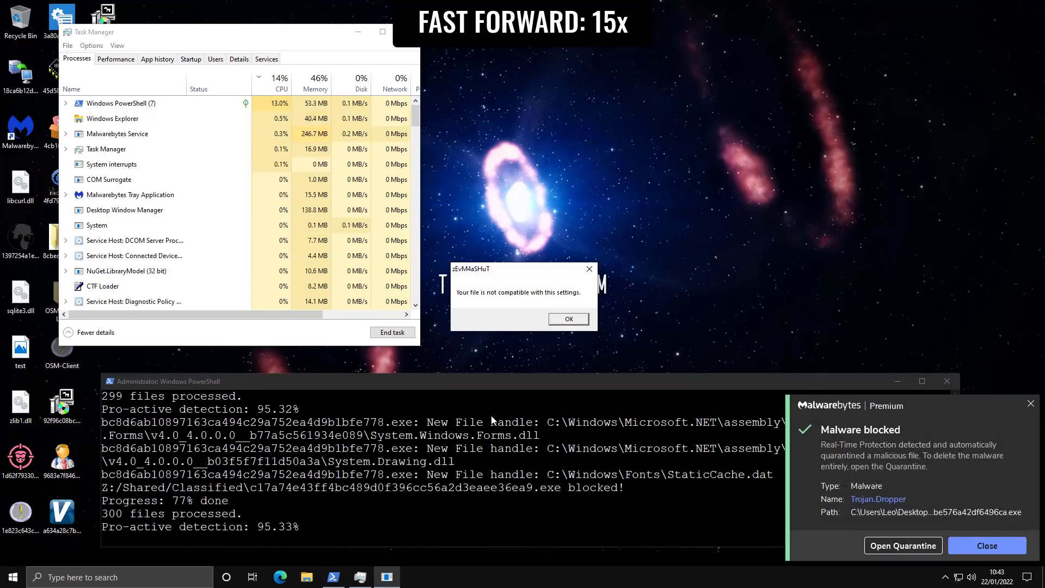
left_click(592, 375)
left_click(592, 375)
left_click(592, 375)
left_click(594, 375)
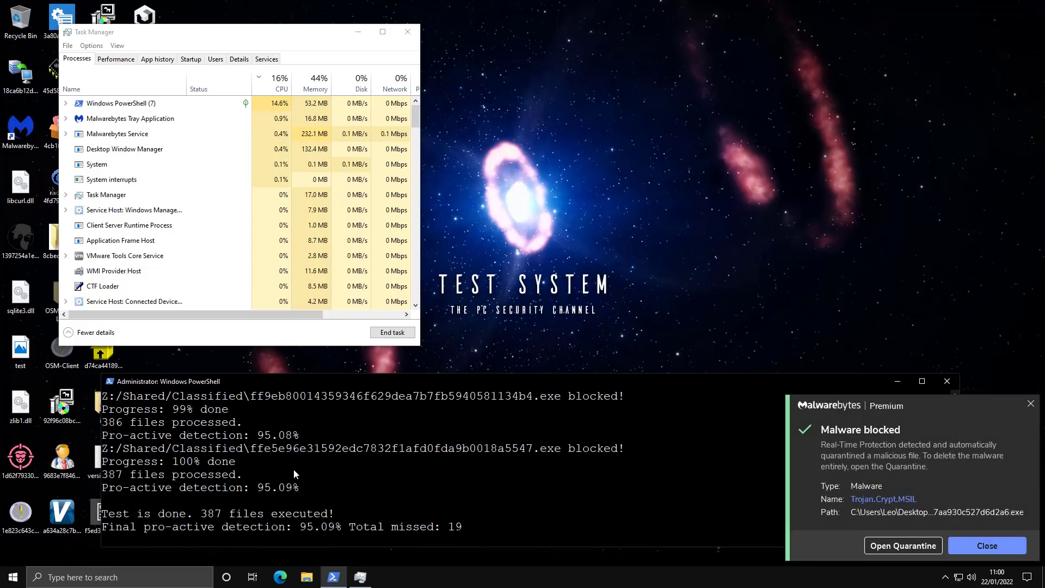
Step: Restart Windows
left_click(13, 577)
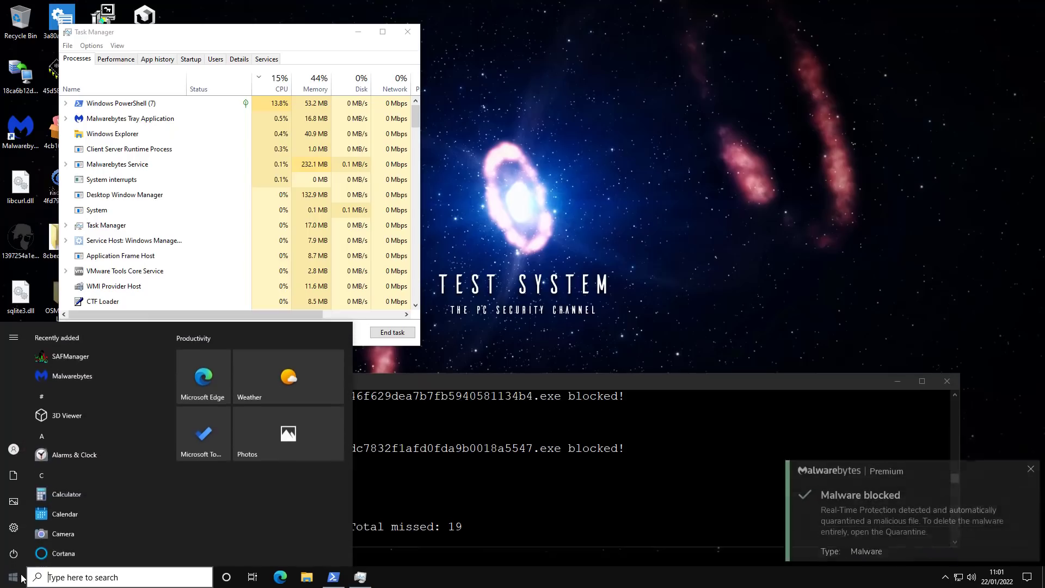
left_click(14, 553)
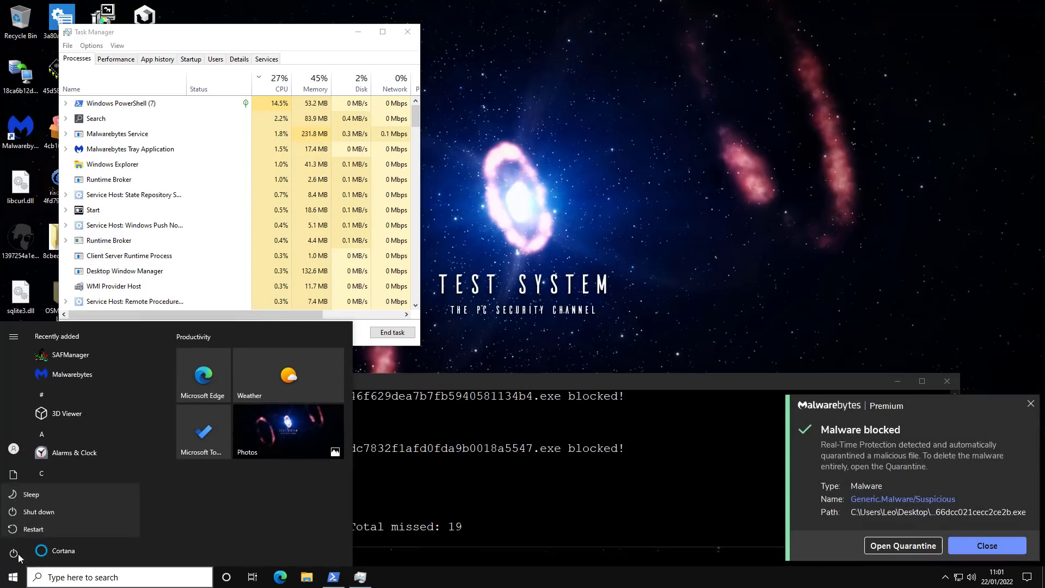
left_click(59, 530)
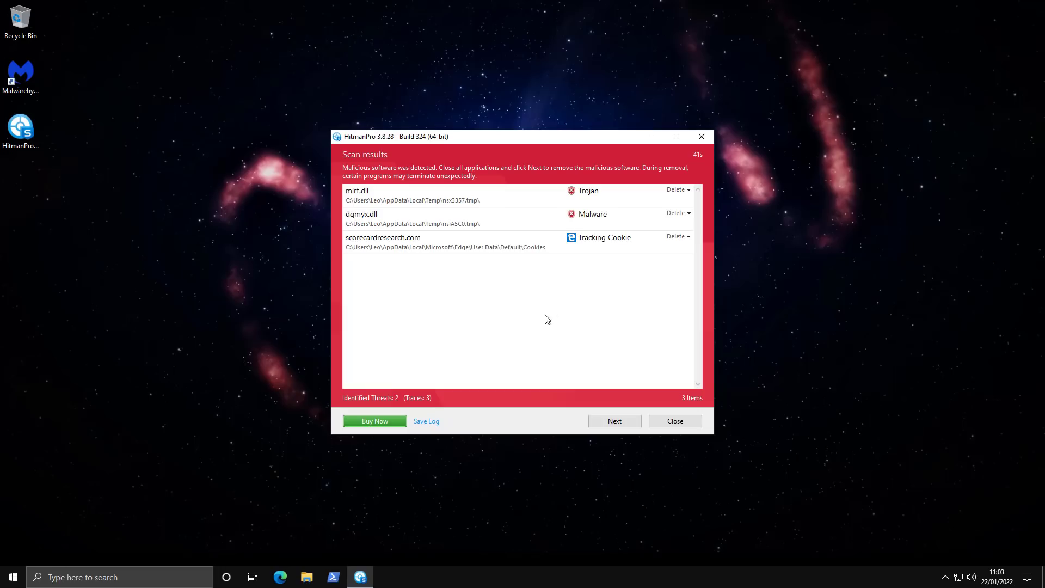
Step: Open File Explorer and move the HitmanPro scan results window aside so both windows are accessible
left_click(306, 577)
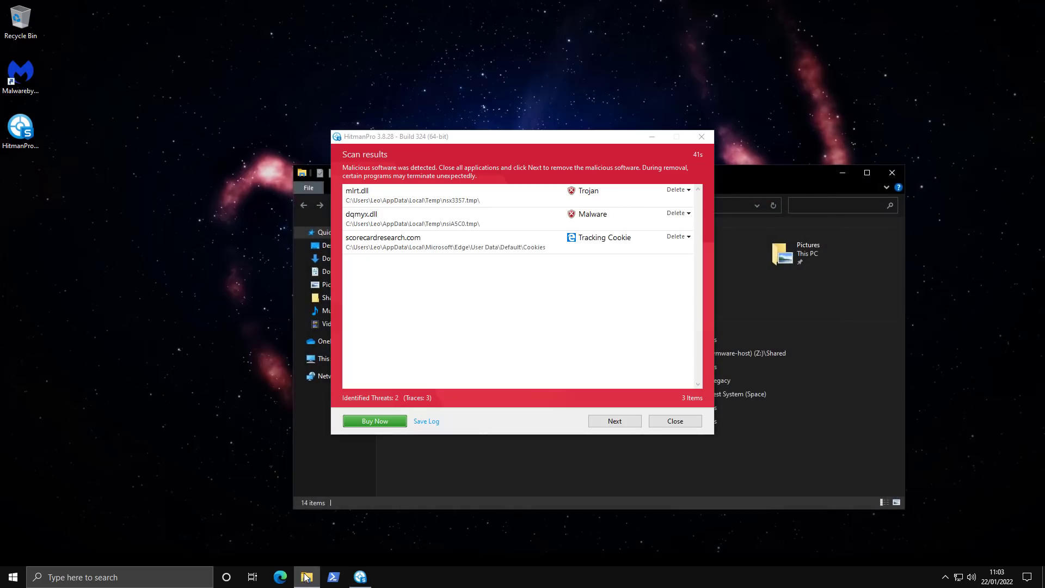
left_click(536, 140)
left_click_drag(536, 139, 305, 174)
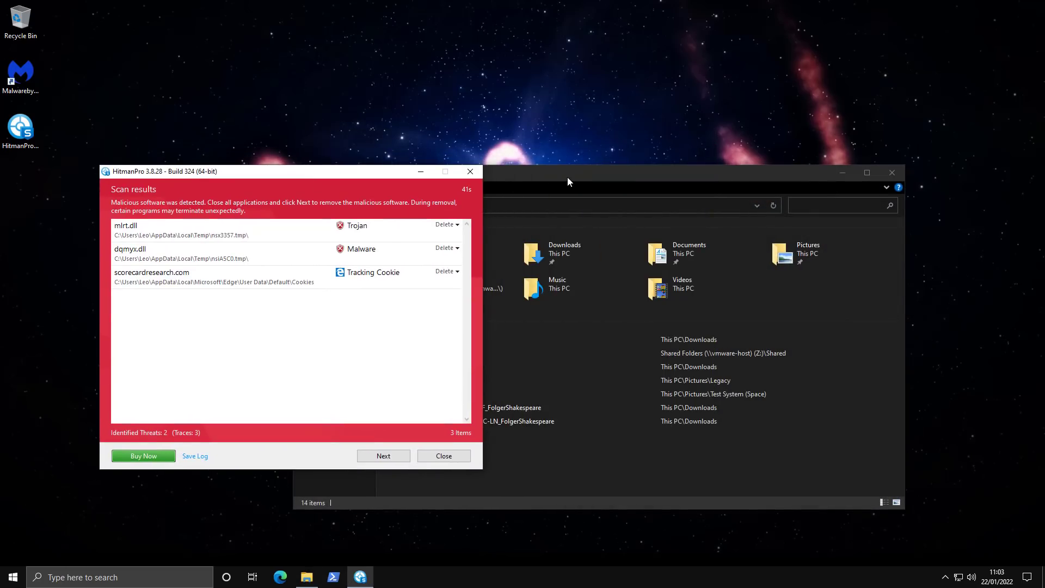
Step: Show the details of the mlrt.dll trojan in the HitmanPro scan results and copy its file location
left_click(363, 240)
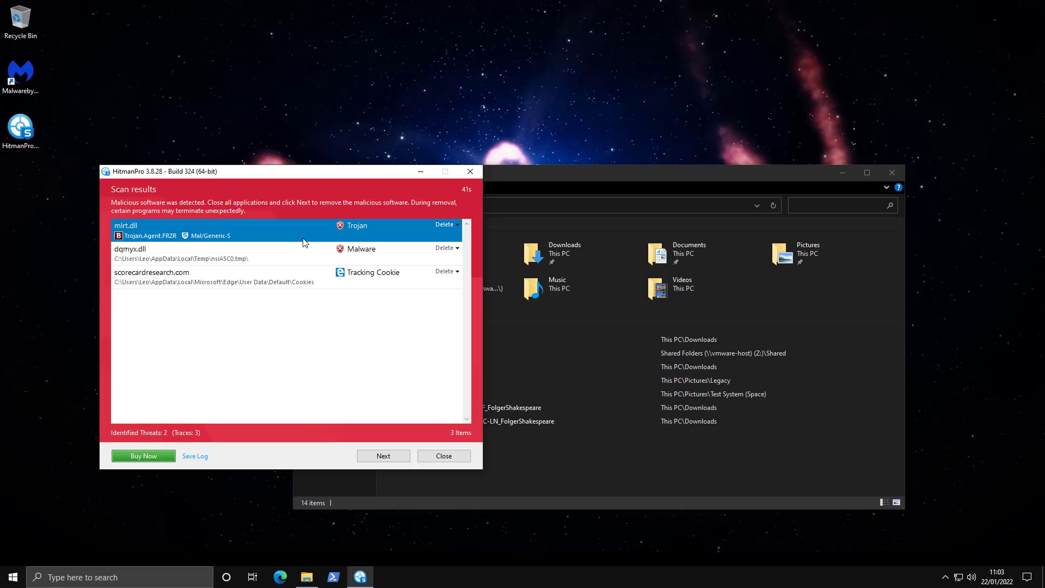
double_click(304, 242)
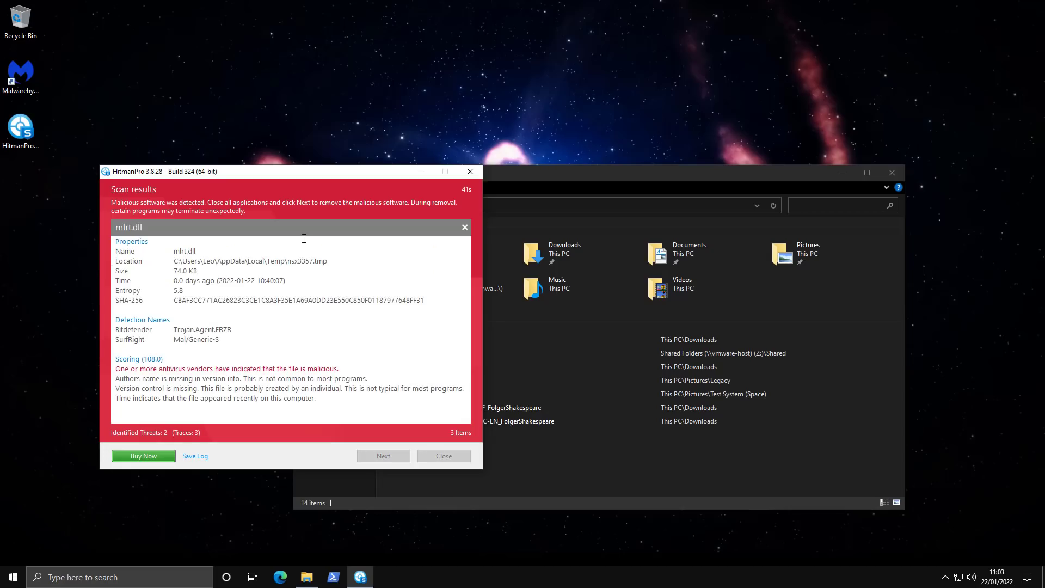
double_click(251, 260)
key("ctrl+c")
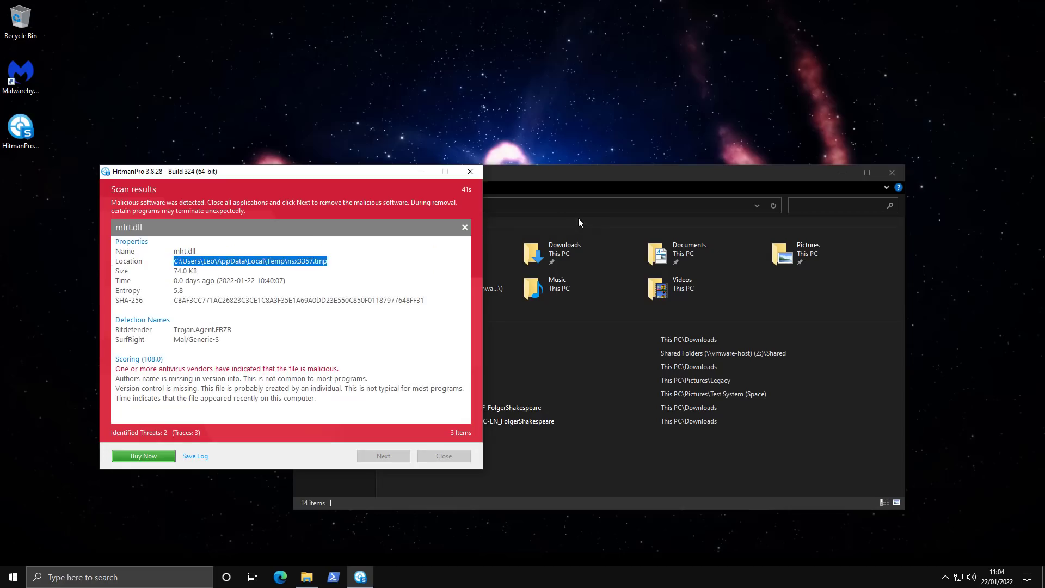
Step: Minimize HitmanPro and go to the copied nsx3357.tmp location in File Explorer
left_click(565, 208)
left_click_drag(580, 197, 651, 138)
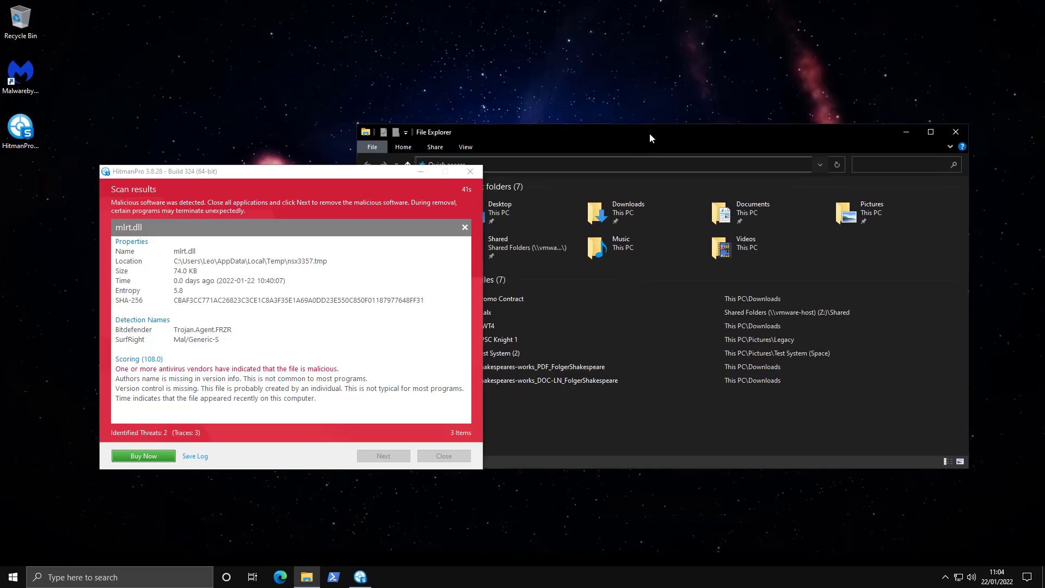
left_click(420, 173)
left_click(479, 164)
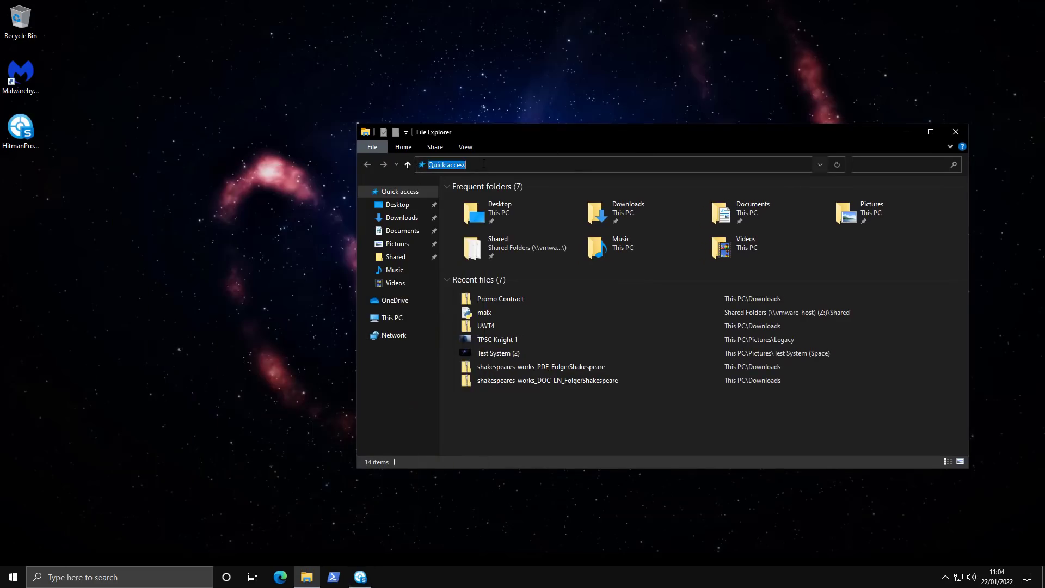
key("ctrl+v")
key("Return")
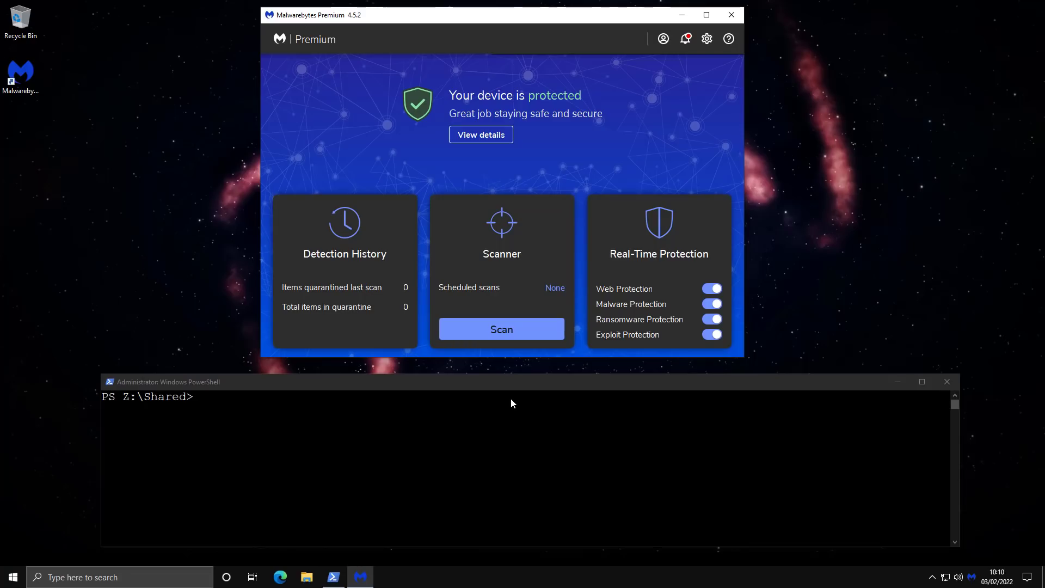
Step: Continue past the Ransomware test in PowerShell and enter python malx.py Ransomware_Ad at the prompt
left_click(511, 400)
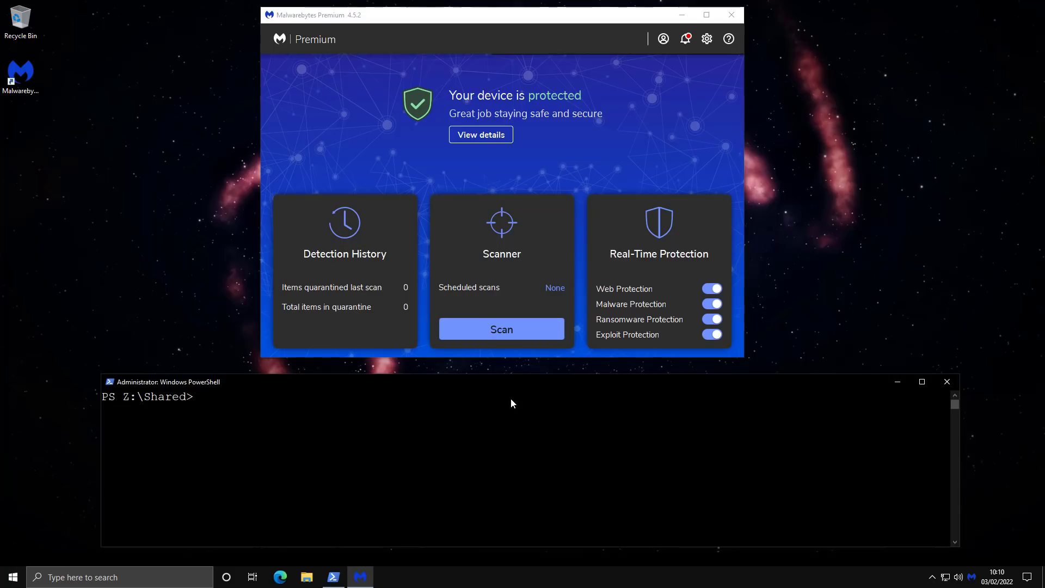
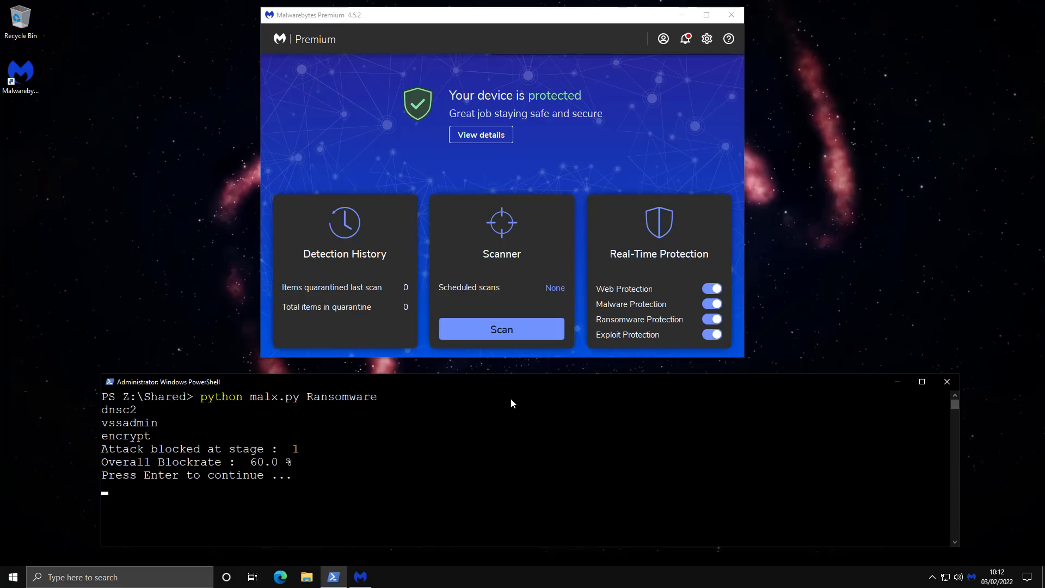
key("Return")
key("Up")
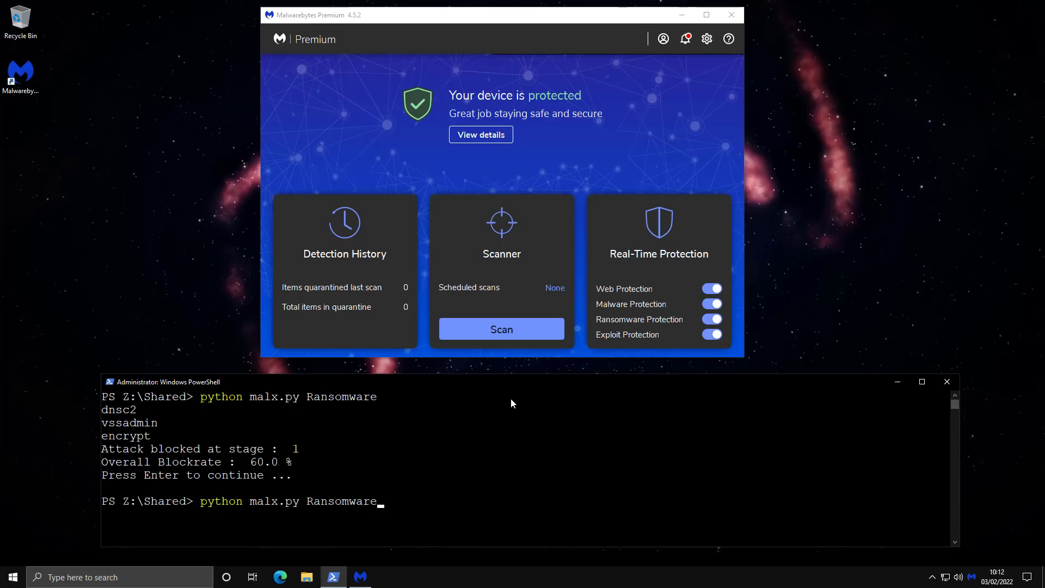
type("_Ad")
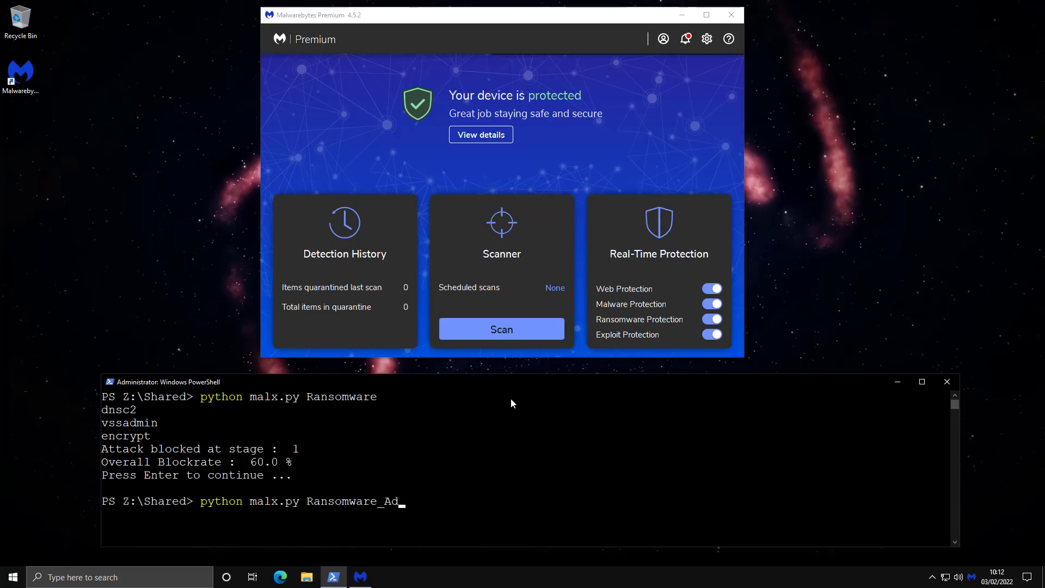
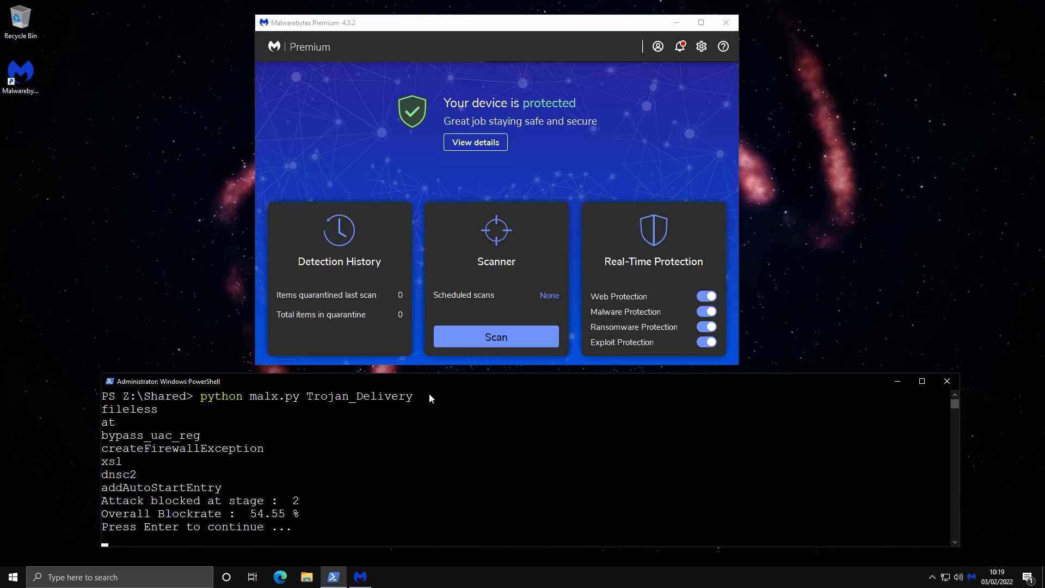
Step: Continue past the finished Trojan_Delivery test to return to the PowerShell prompt
key("Return")
key("Return")
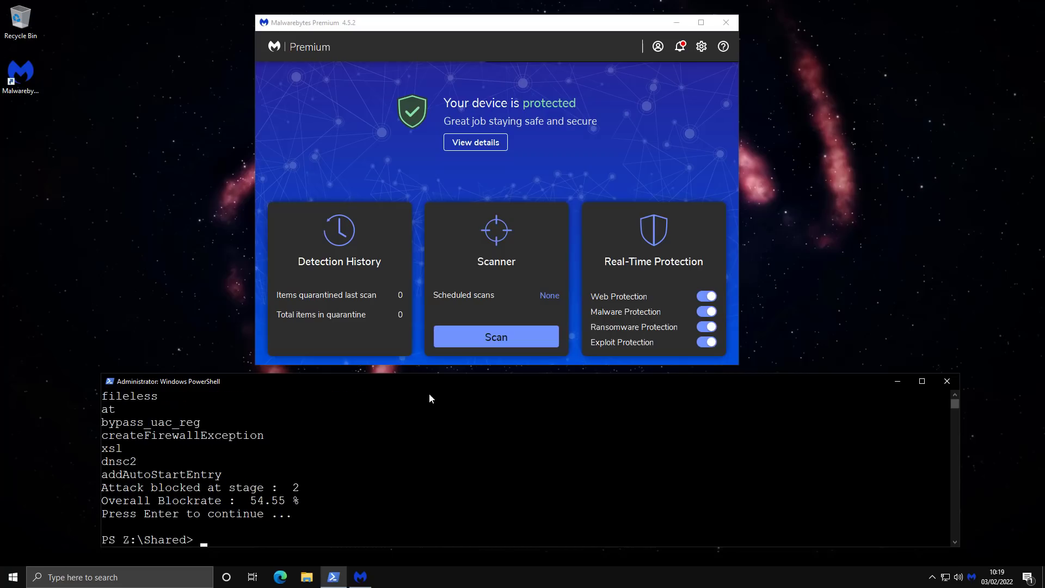
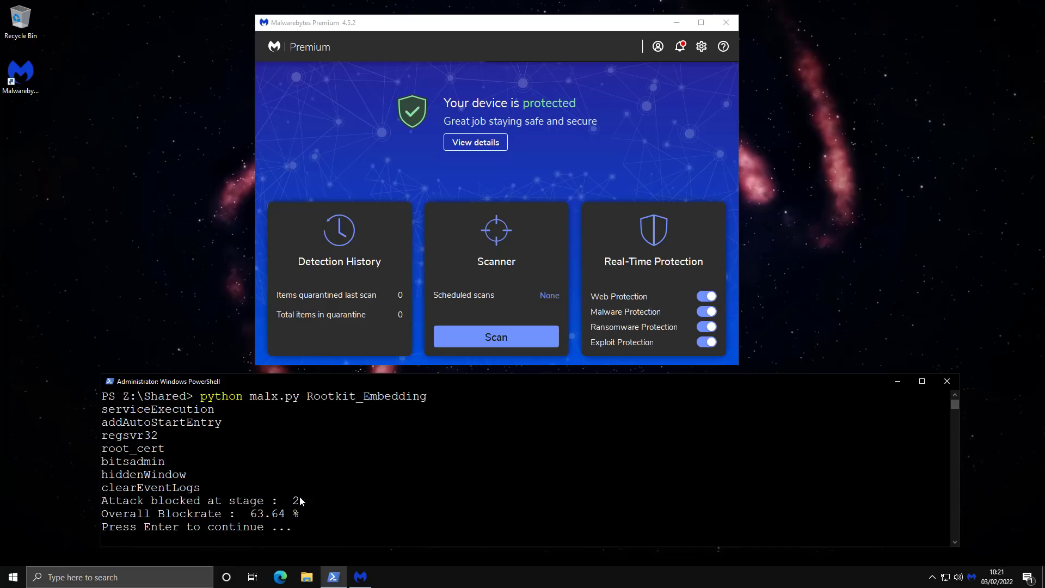
Step: Minimize PowerShell and check the option to block penetration testing attacks in Malwarebytes' advanced exploit protection settings, leaving the settings unchanged
left_click(330, 584)
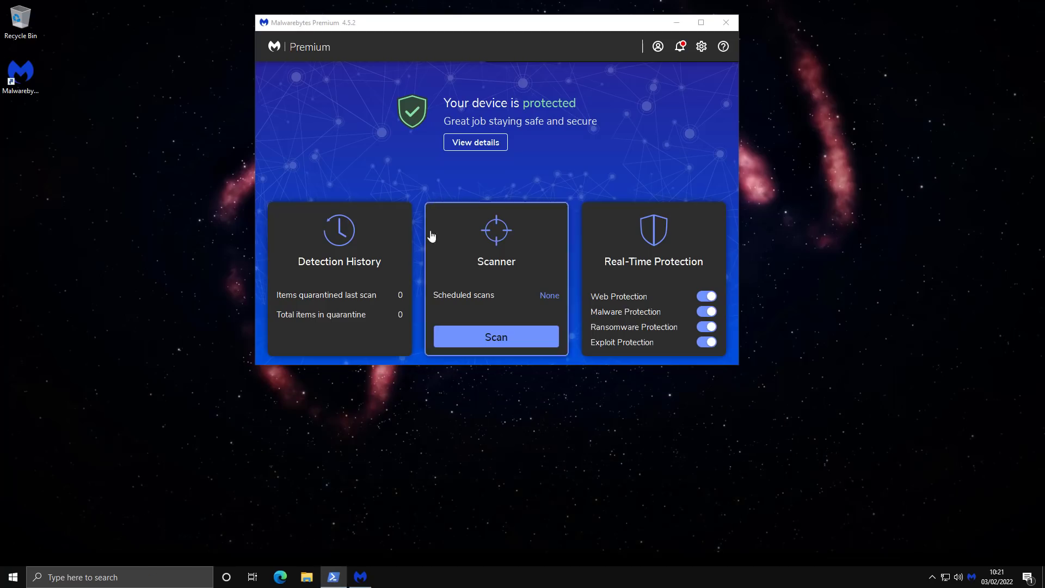
left_click_drag(460, 31, 488, 198)
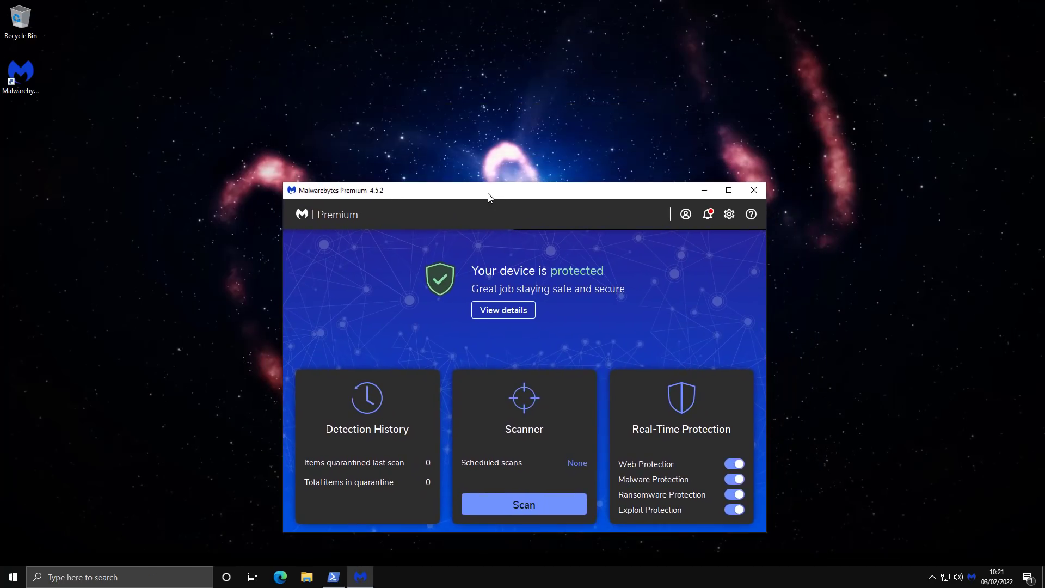
left_click(730, 214)
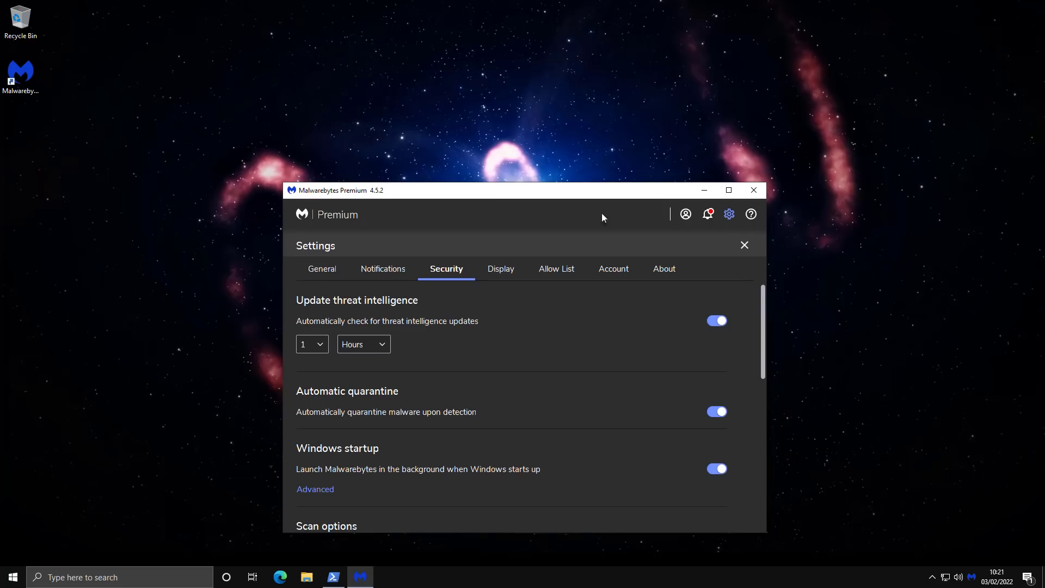
scroll(528, 424, "down", 8)
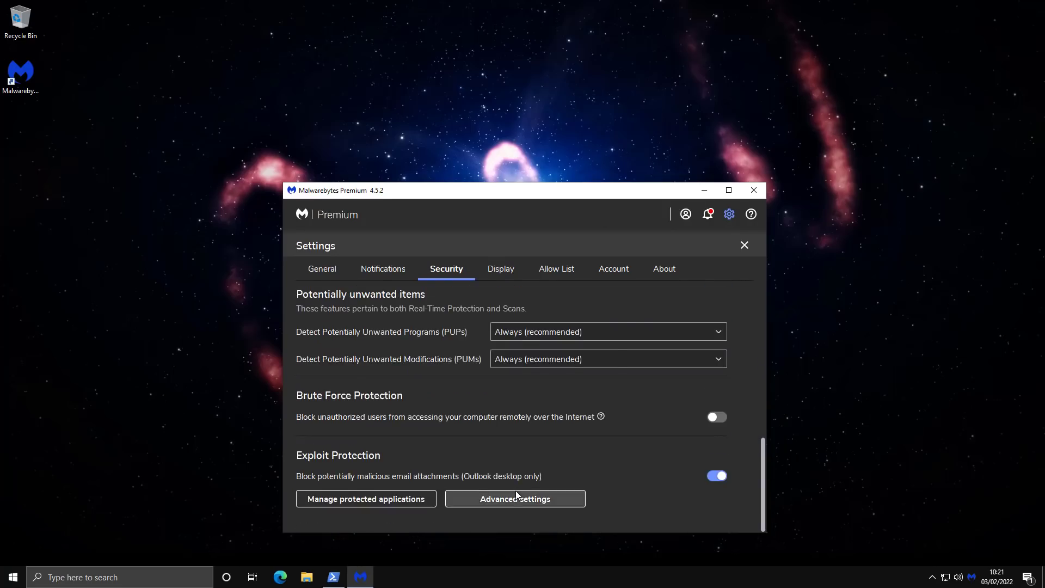
left_click(515, 497)
left_click(735, 284)
left_click(690, 285)
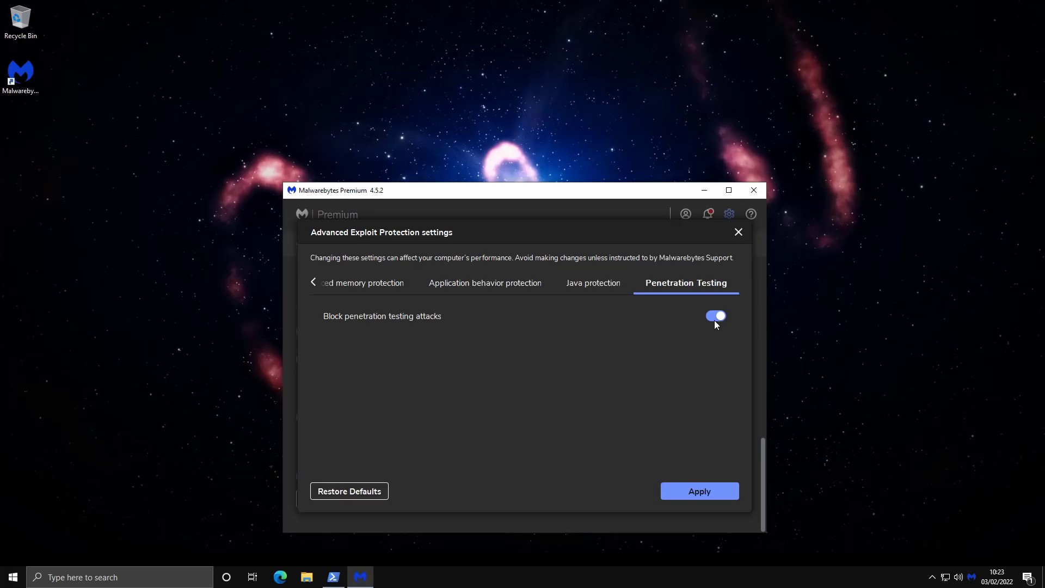
left_click(739, 233)
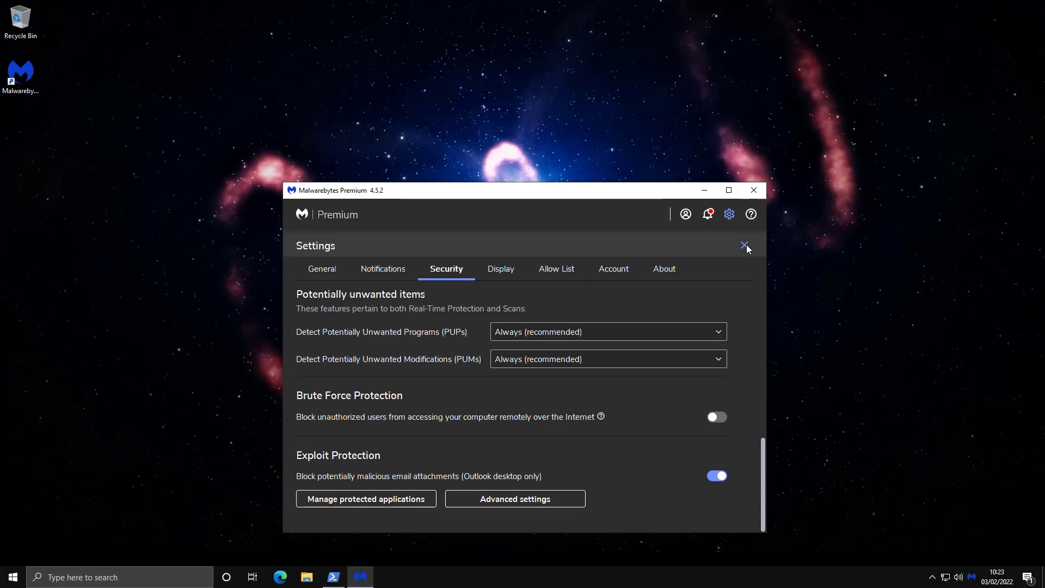
left_click(746, 245)
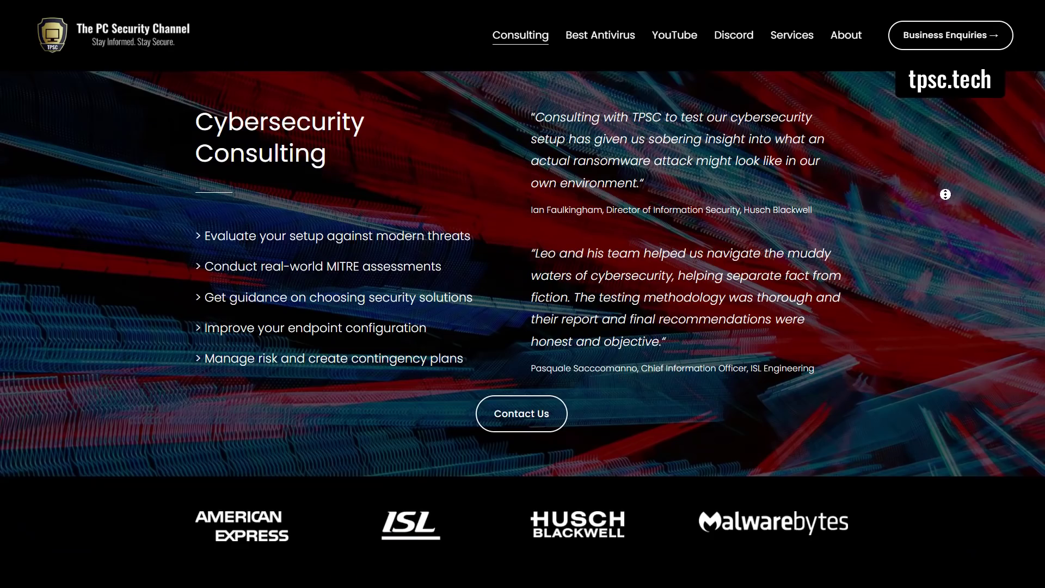
Step: Look through The PC Security Channel's Cybersecurity Consulting web page down to the section on getting started with four easy steps
scroll(945, 194, "down", 3)
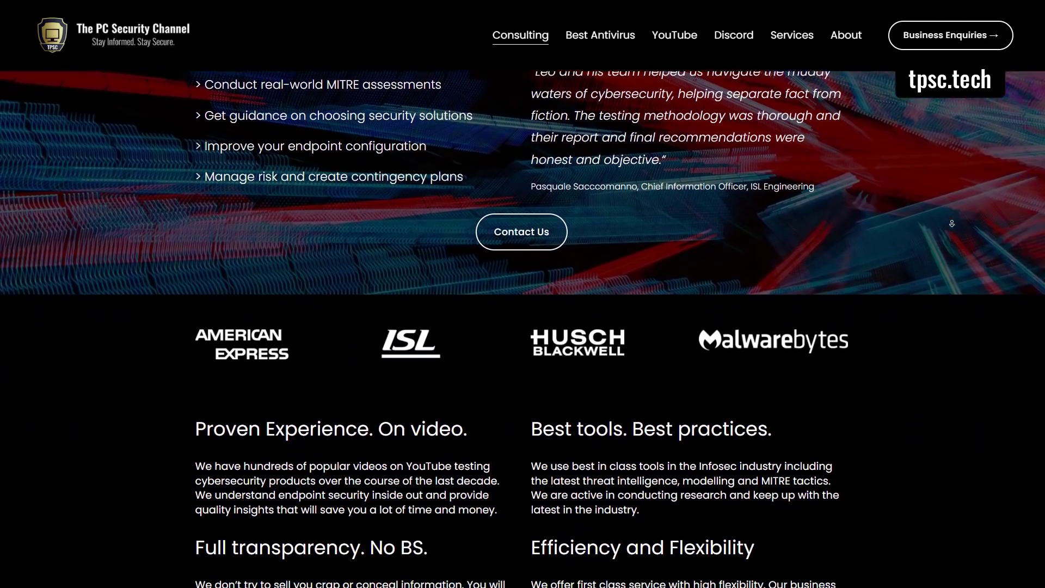
scroll(952, 223, "down", 4)
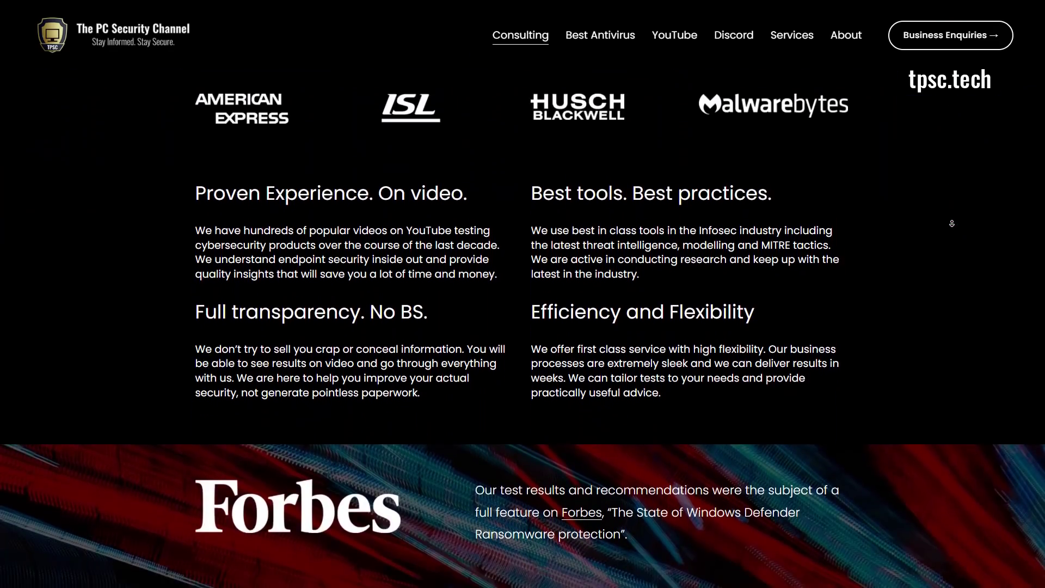
scroll(952, 224, "down", 4)
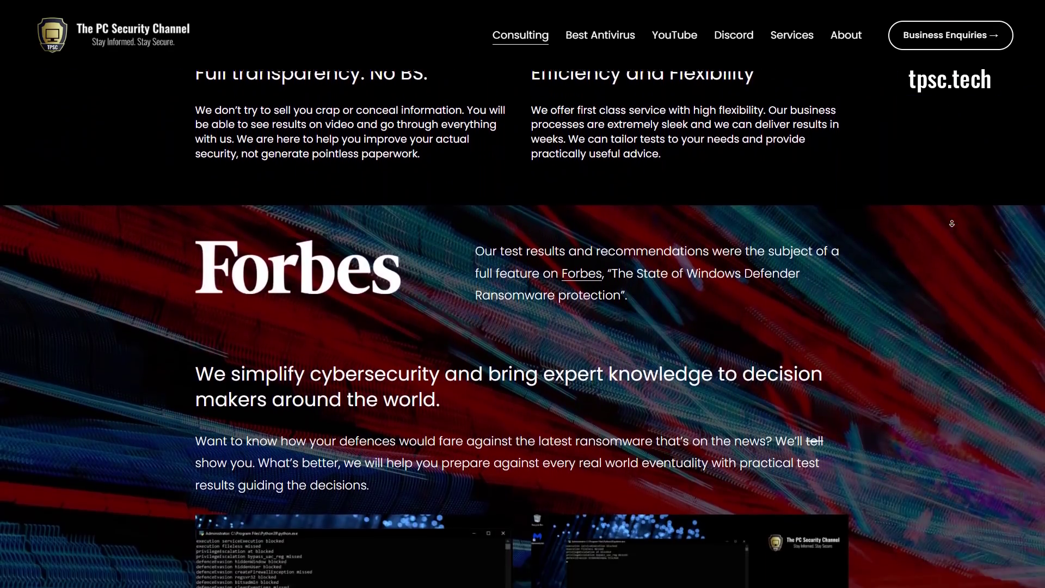
scroll(951, 223, "down", 4)
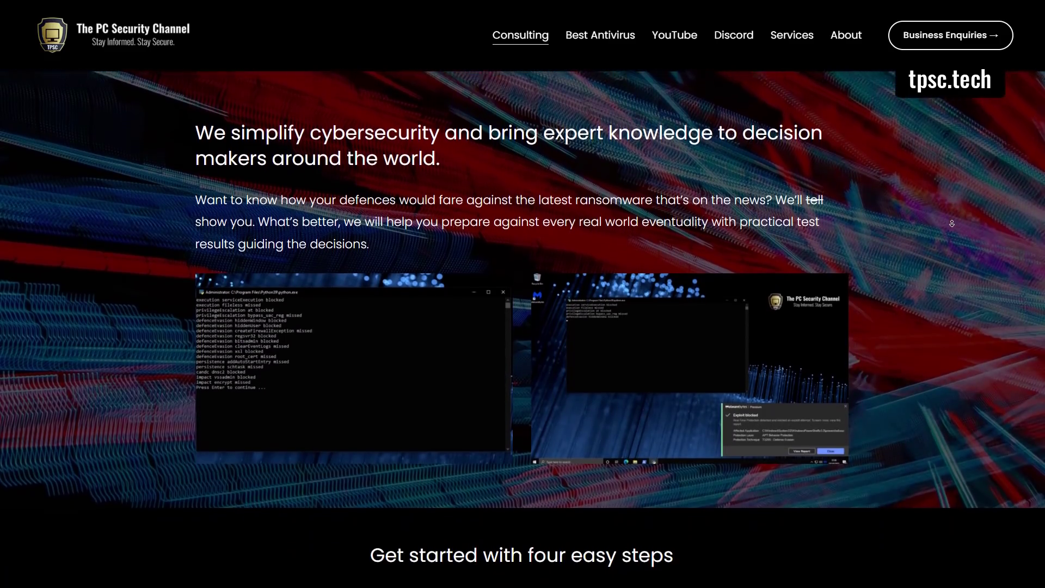
scroll(951, 223, "down", 4)
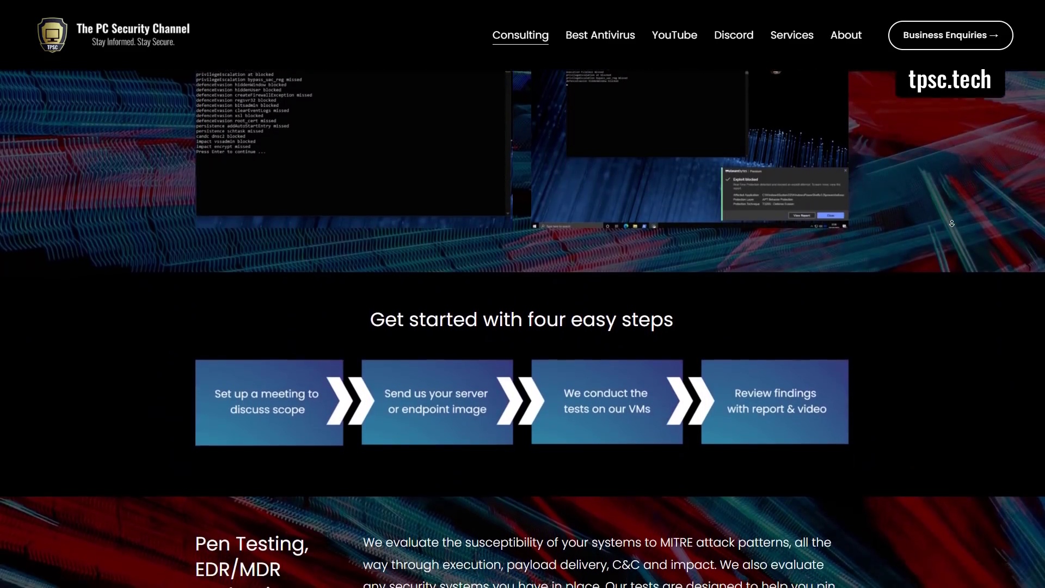
scroll(952, 223, "down", 1)
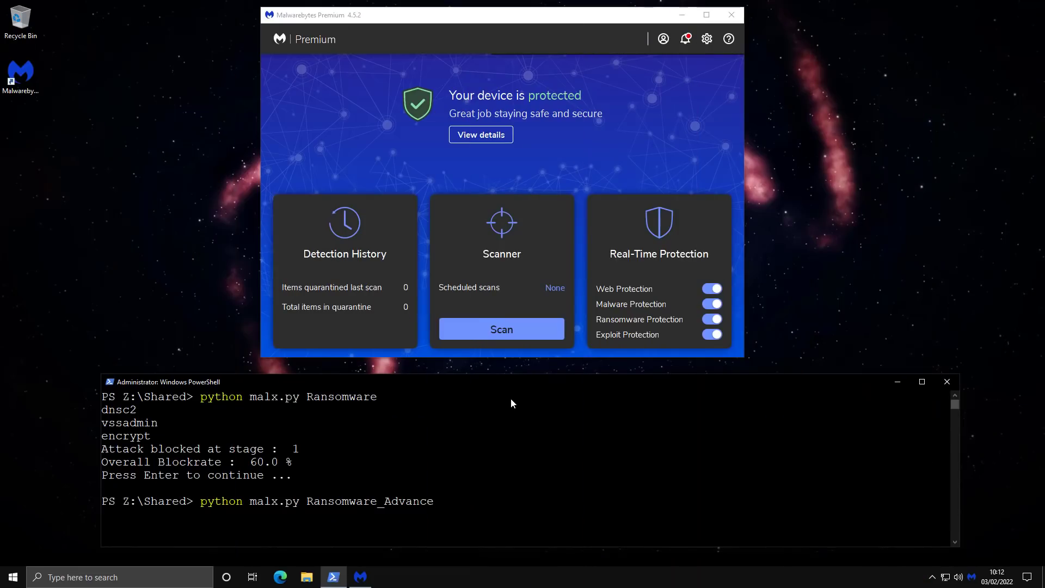